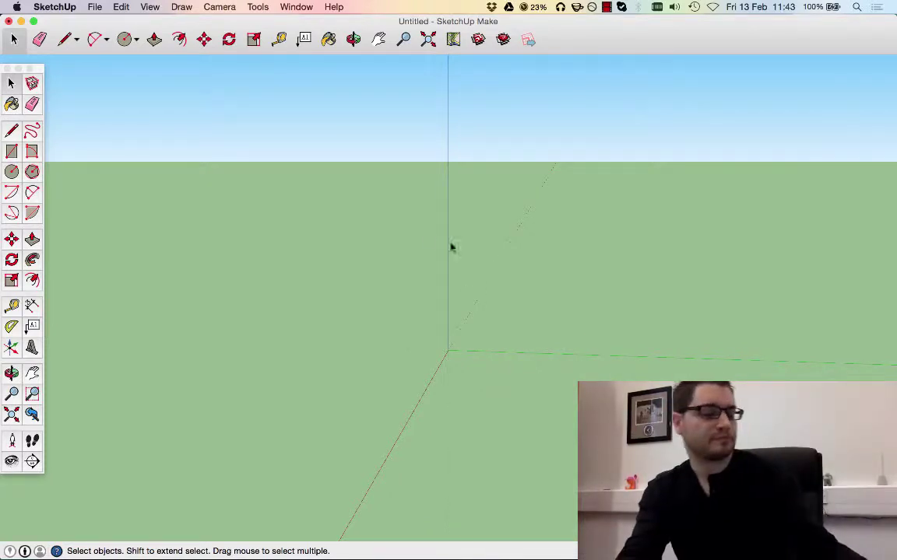
Step: Switch the camera to the standard Right view
mouse_move(402, 249)
middle_down()
mouse_move(370, 297)
mouse_move(406, 266)
middle_up()
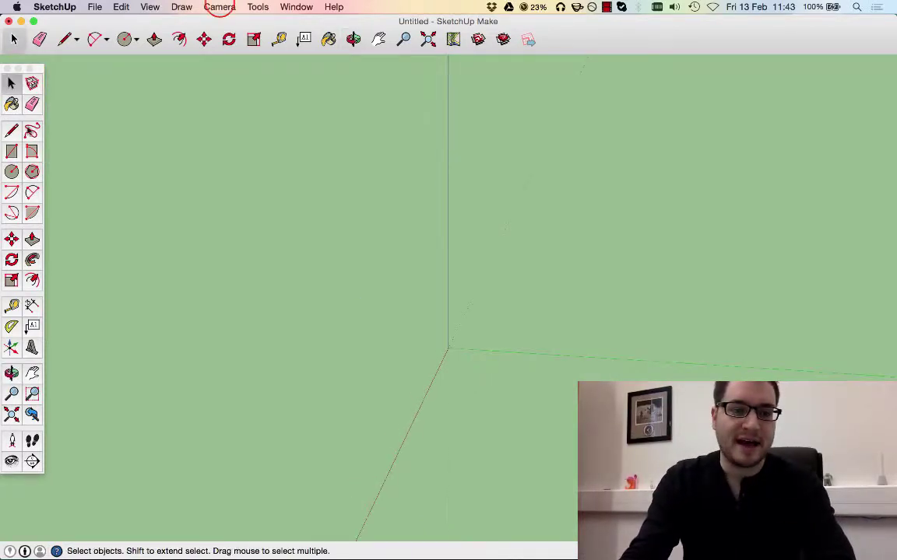
click(205, 7)
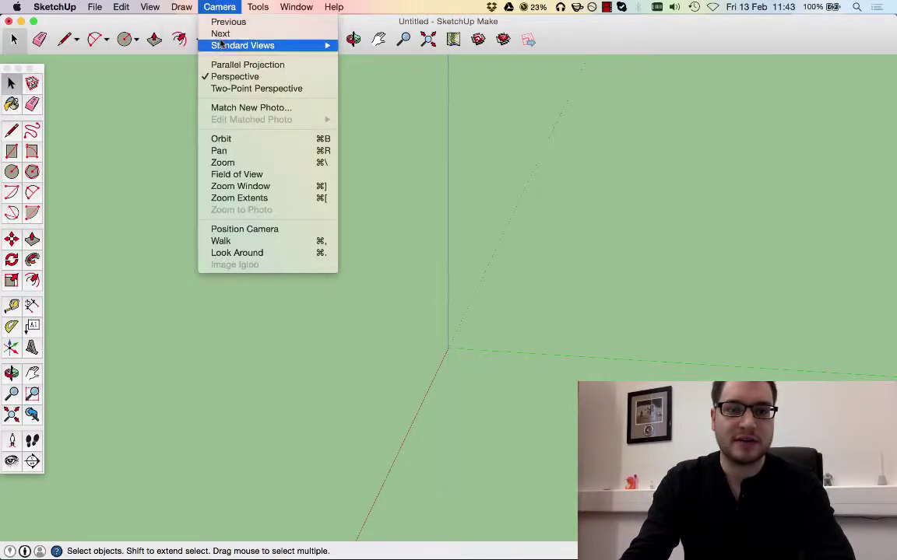
mouse_move(230, 46)
click(374, 104)
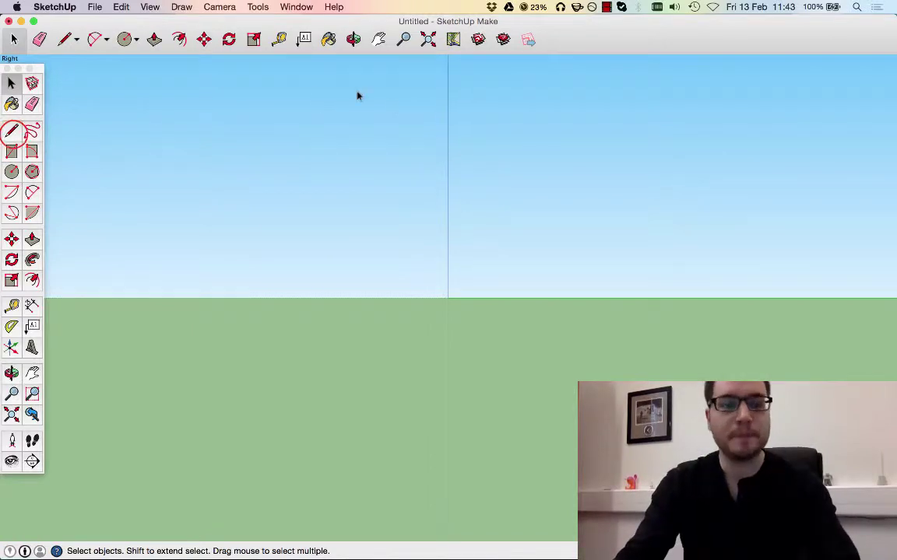
Step: Draw a stepped line path up from the origin: up, across, up again and across
key(l)
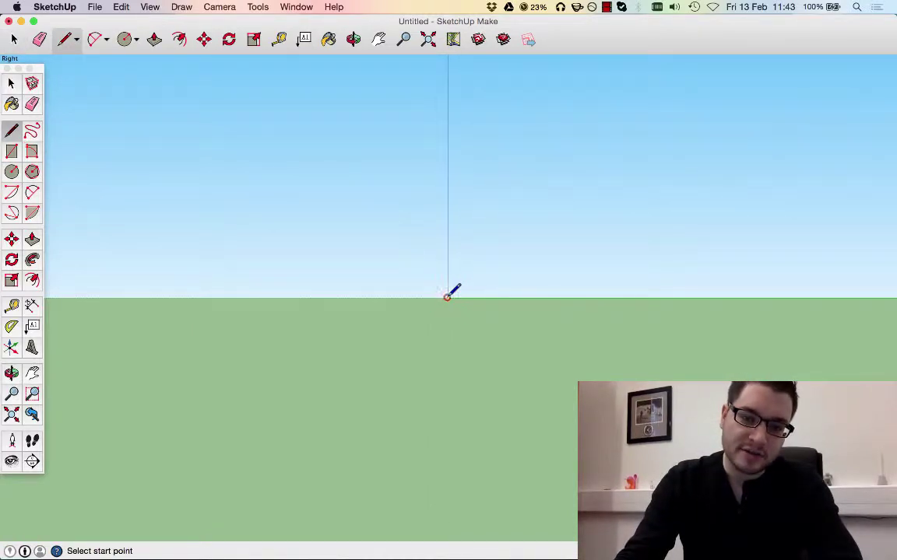
click(448, 107)
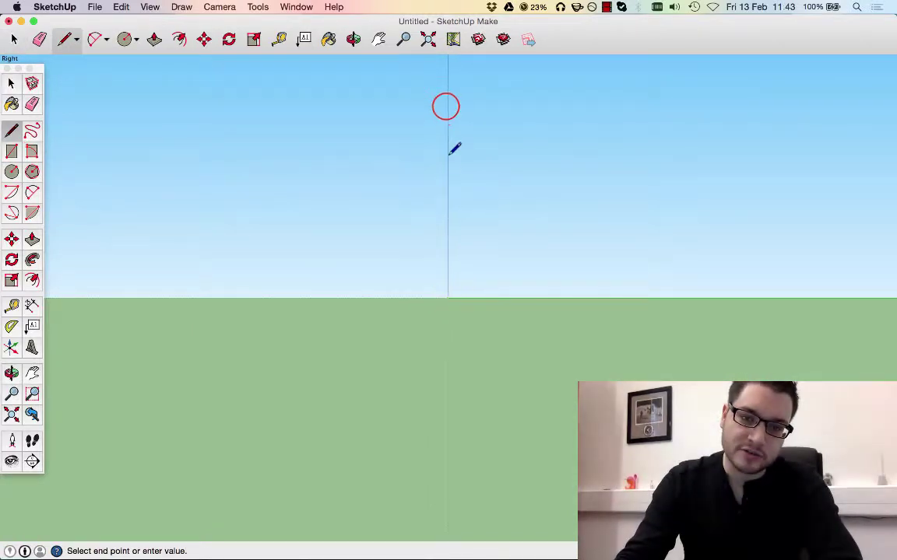
click(575, 100)
click(576, 71)
click(692, 71)
key(Escape)
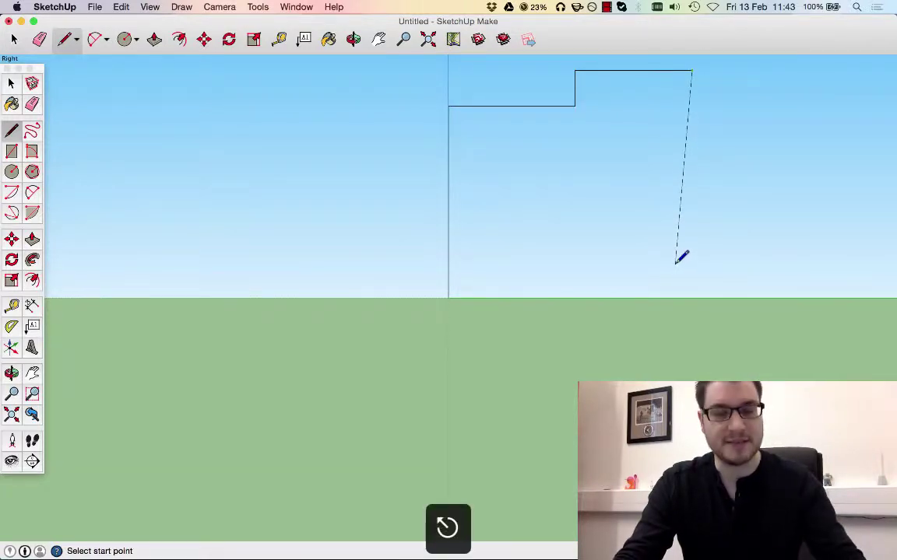
middle_drag(616, 216, 582, 224)
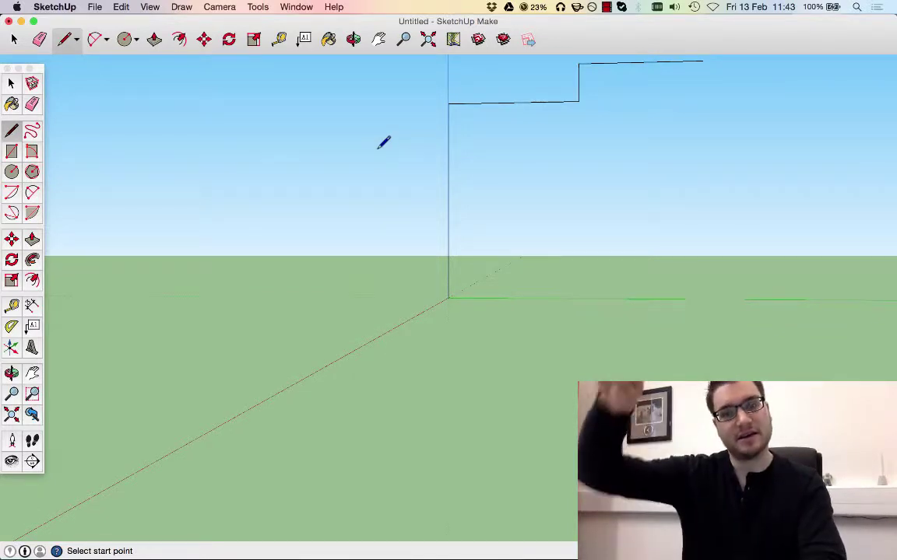
Step: Fillet the lower corner of the stepped path with a 2 Point Arc
click(31, 193)
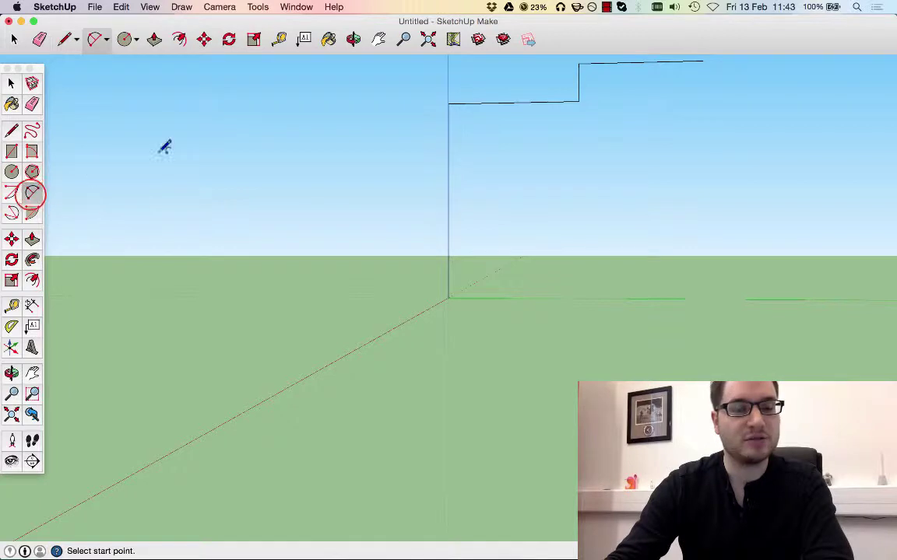
click(448, 160)
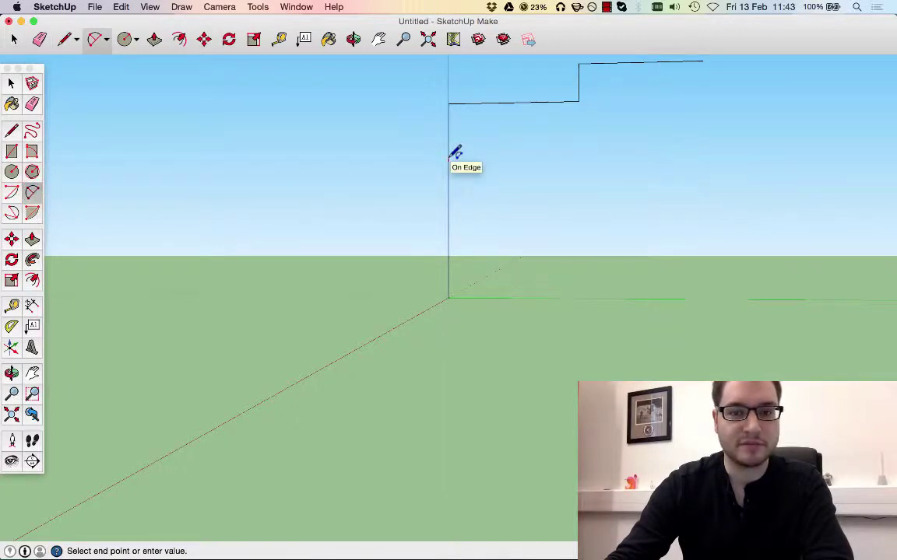
click(504, 102)
click(551, 102)
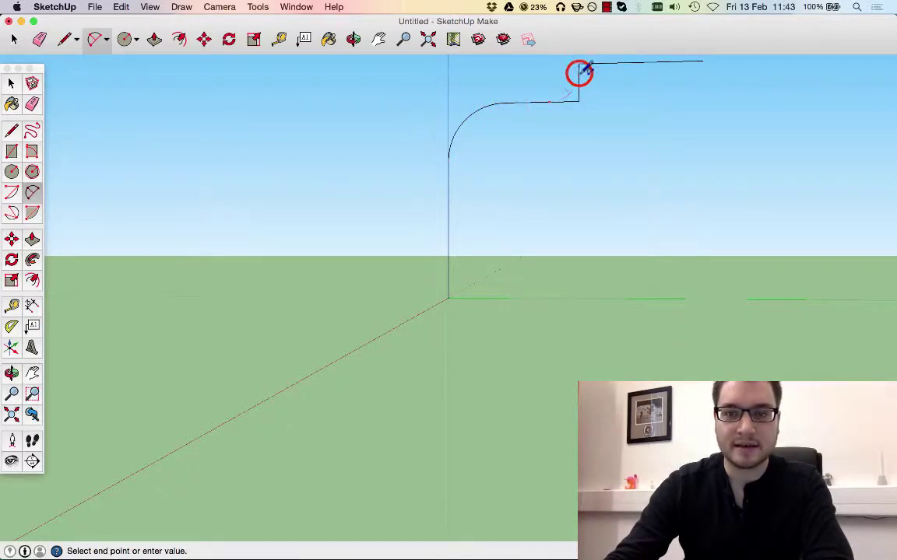
Step: Round the step's upper corner with a second arc and orbit to check the curve
click(580, 72)
scroll(592, 64, up, 5)
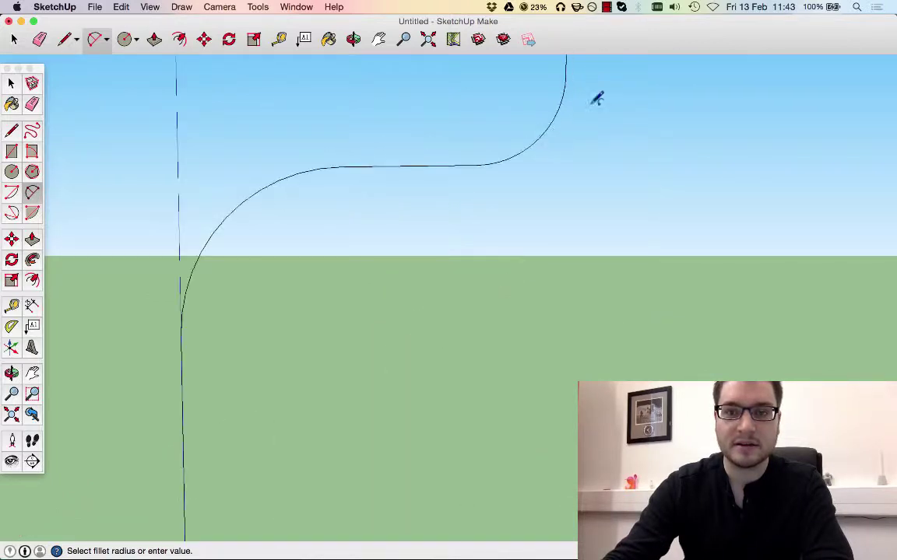
scroll(615, 234, down, 2)
scroll(632, 218, down, 2)
scroll(615, 160, up, 5)
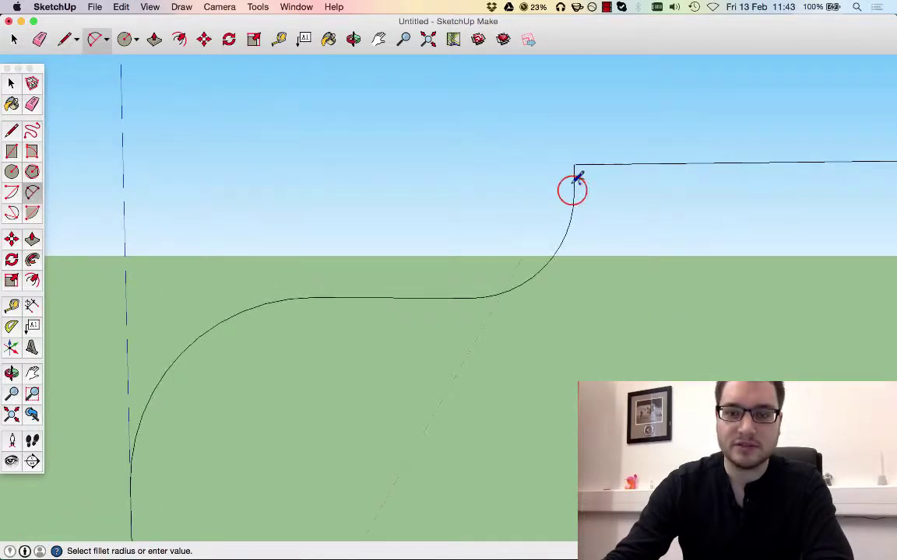
click(596, 165)
scroll(561, 166, down, 6)
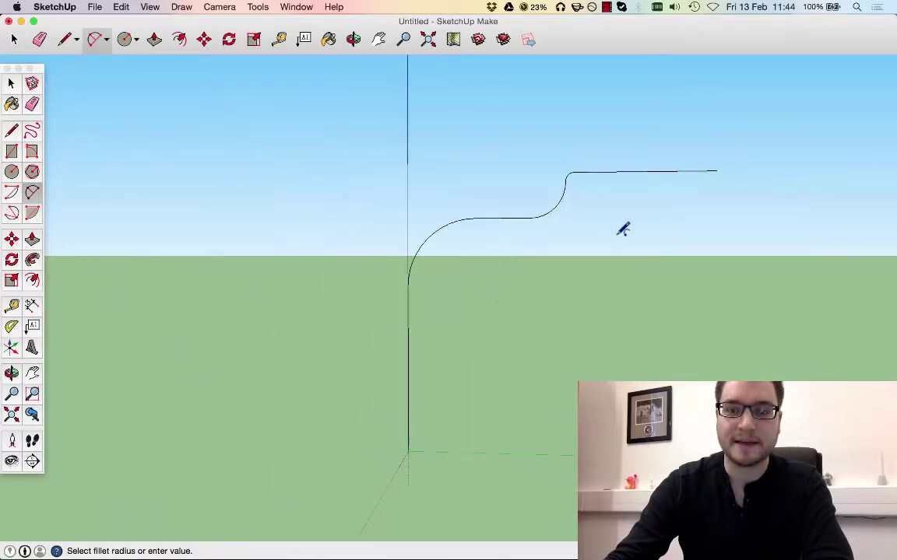
middle_drag(650, 197, 475, 318)
mouse_move(732, 205)
middle_down()
mouse_move(376, 285)
mouse_move(705, 249)
middle_up()
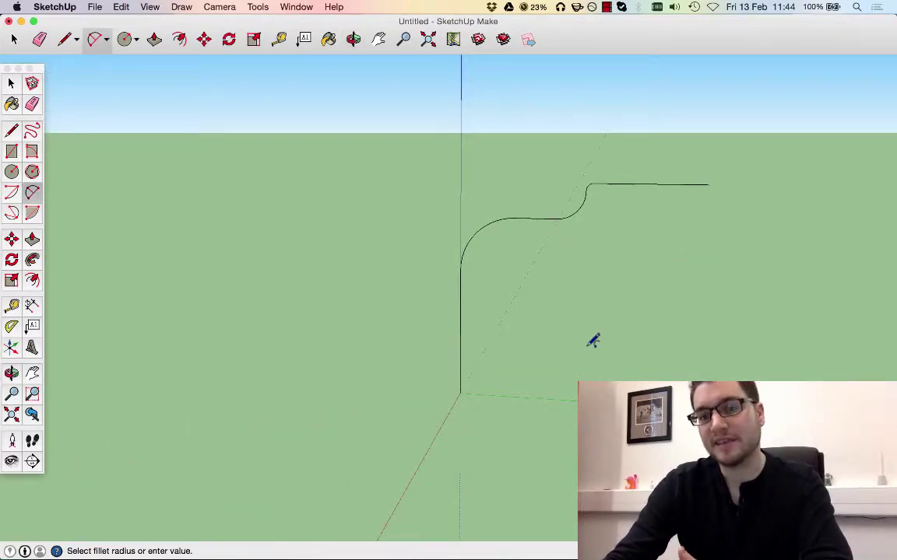
Step: Draw a small circle centred on the path's bottom end at the origin
click(15, 169)
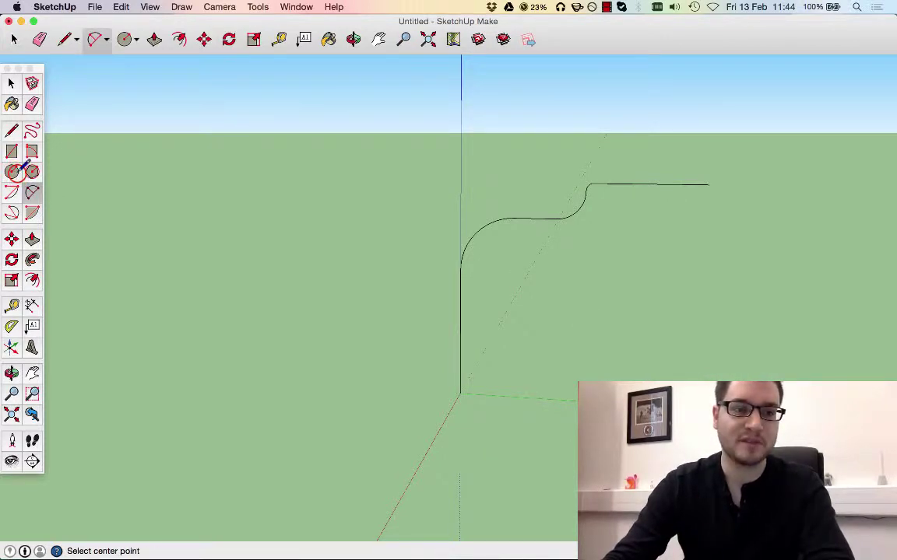
click(460, 391)
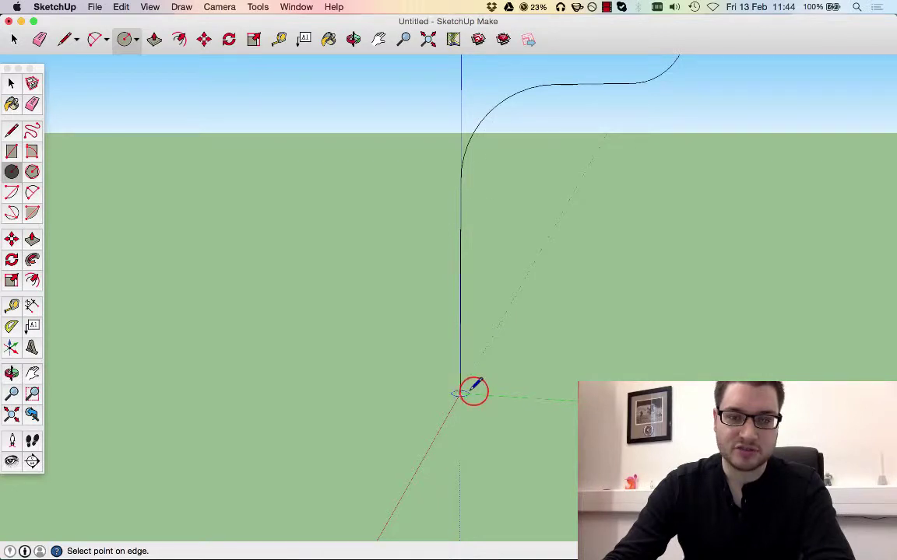
click(475, 389)
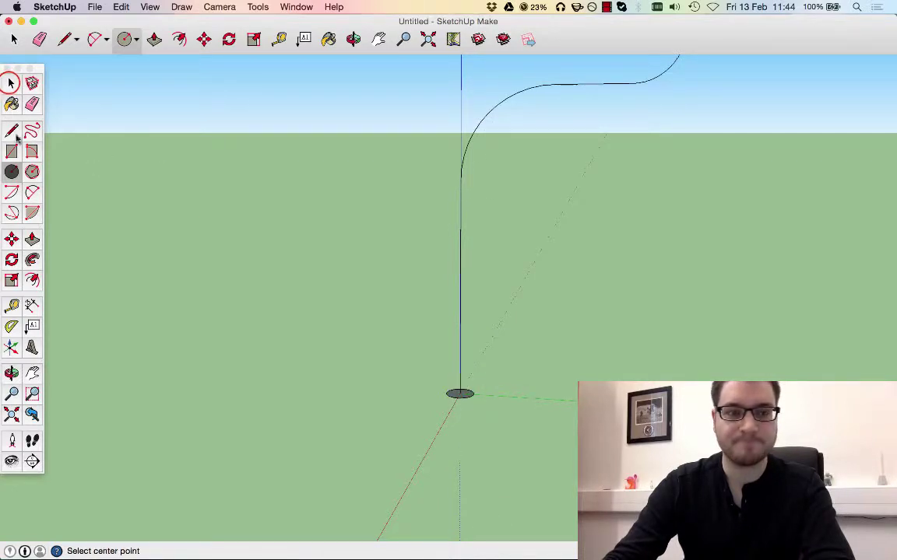
click(9, 82)
scroll(326, 437, down, 5)
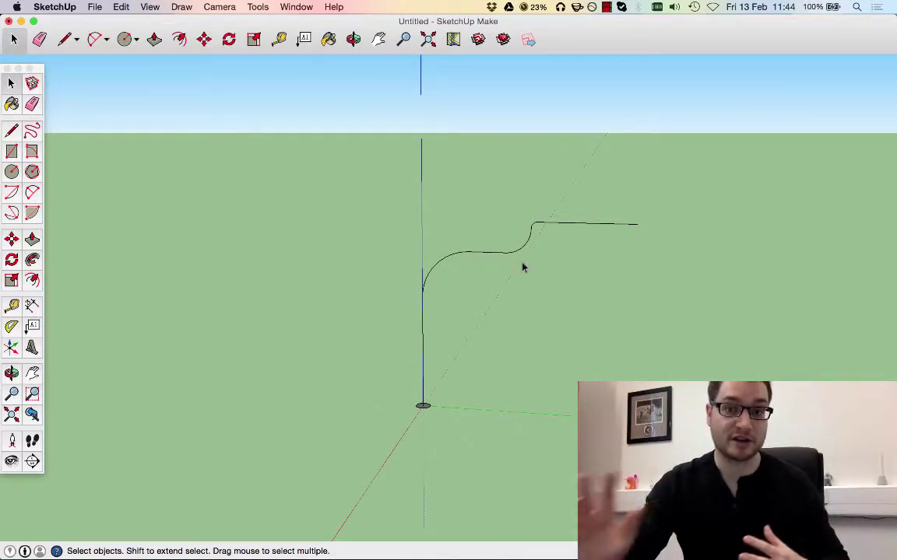
Step: Select the entire curved path with a window selection
click(380, 179)
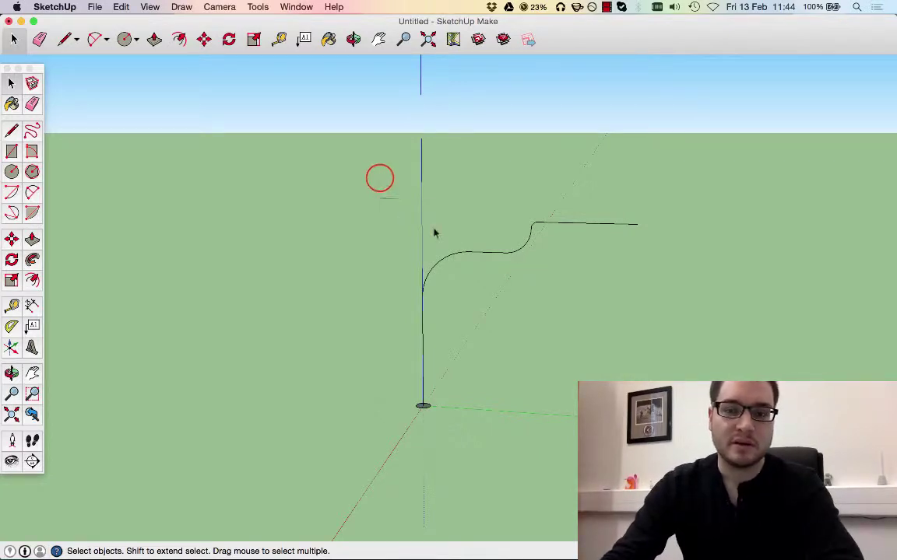
click(553, 276)
click(326, 340)
drag(364, 162, 699, 382)
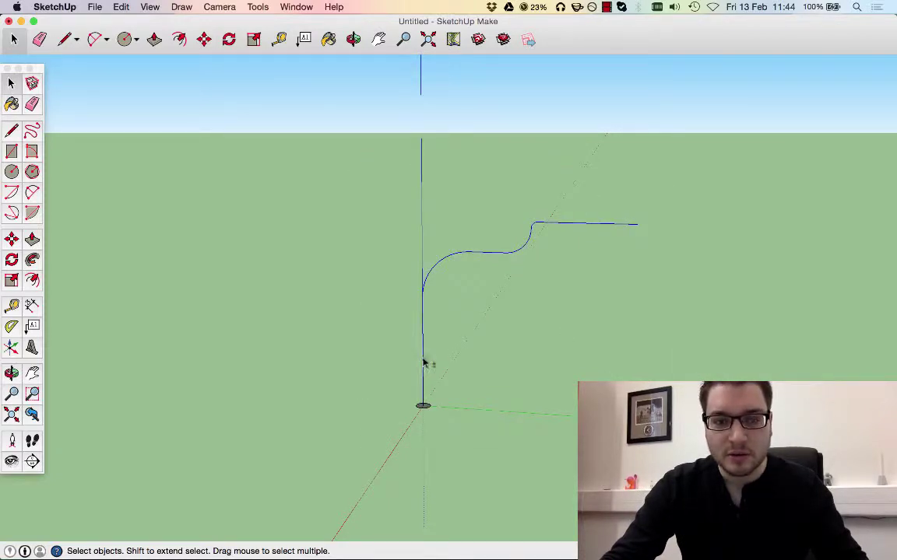
scroll(420, 412, up, 5)
Step: Sweep the circle along the path with Follow Me into a round tube, then orbit around it
click(32, 239)
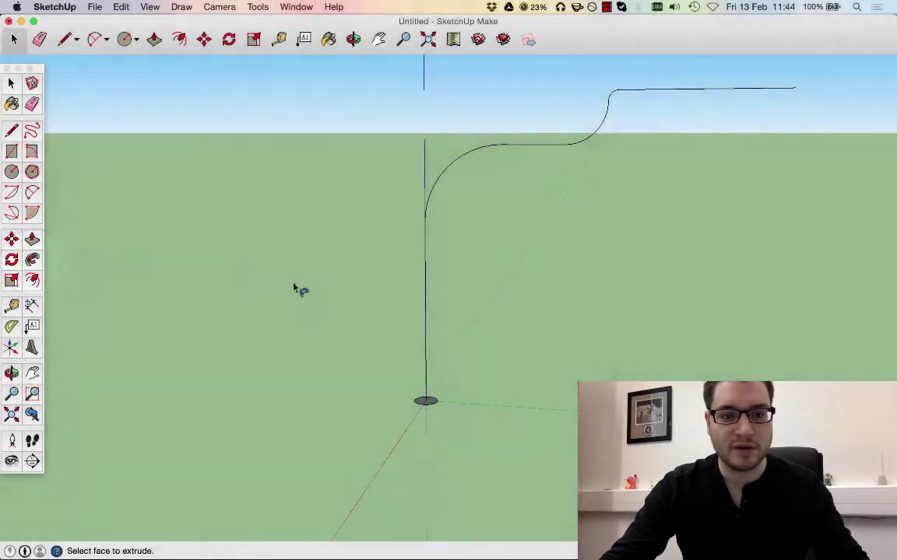
scroll(410, 401, up, 3)
click(427, 415)
scroll(419, 426, down, 3)
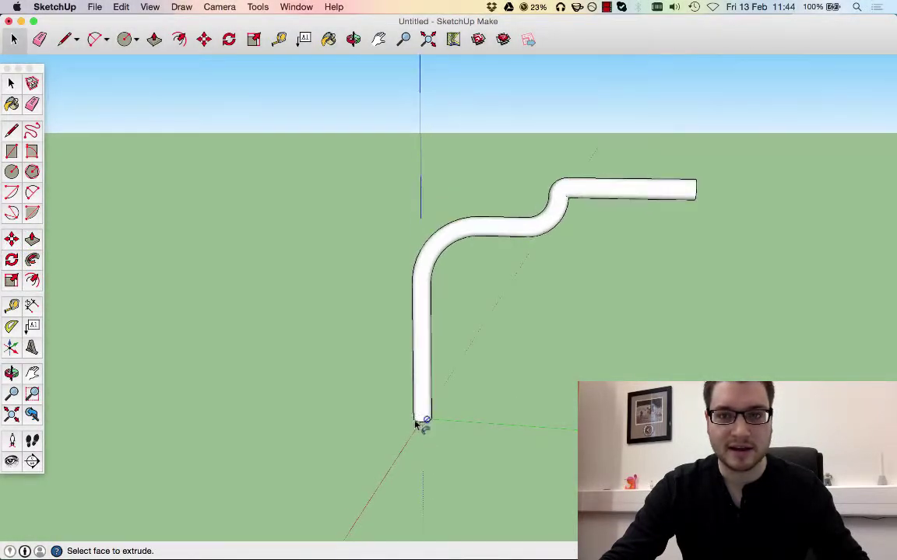
scroll(423, 435, up, 4)
scroll(460, 424, down, 3)
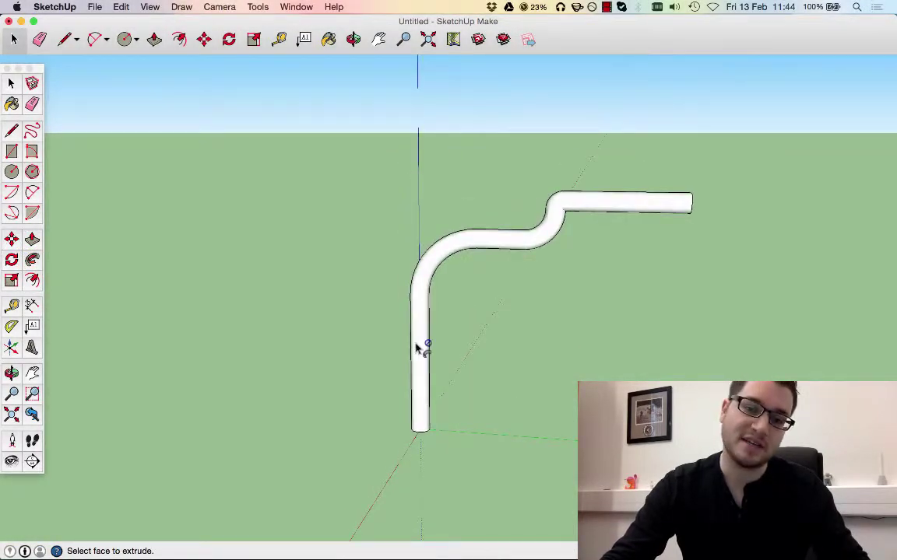
key(o)
drag(676, 288, 471, 295)
middle_drag(470, 295, 506, 311)
Step: Select the round tube and rotate it twice, tilting it sideways
click(11, 82)
drag(263, 105, 706, 463)
click(228, 39)
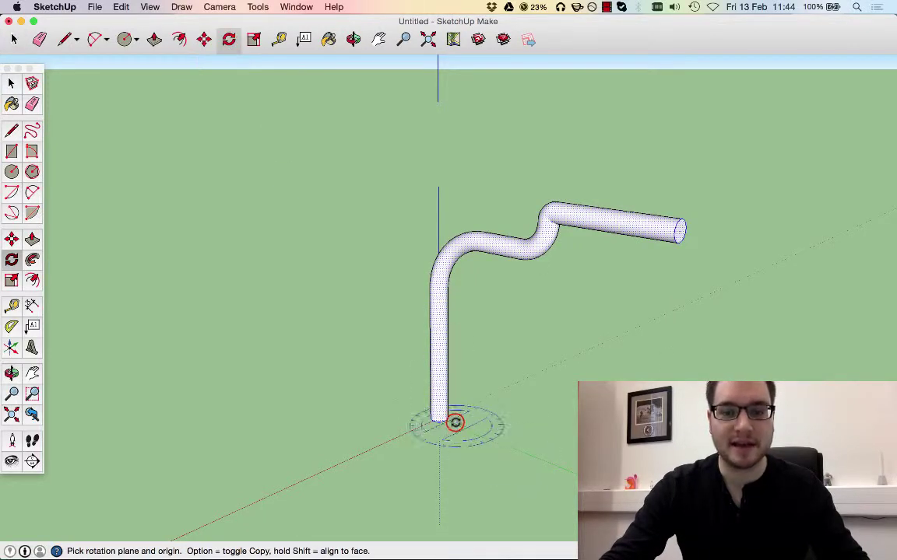
drag(455, 423, 514, 399)
click(512, 396)
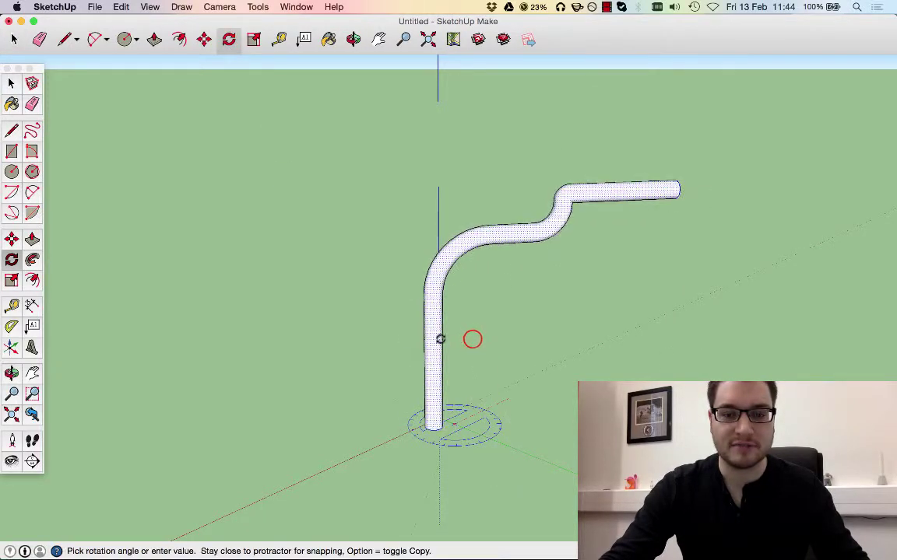
click(473, 339)
click(433, 327)
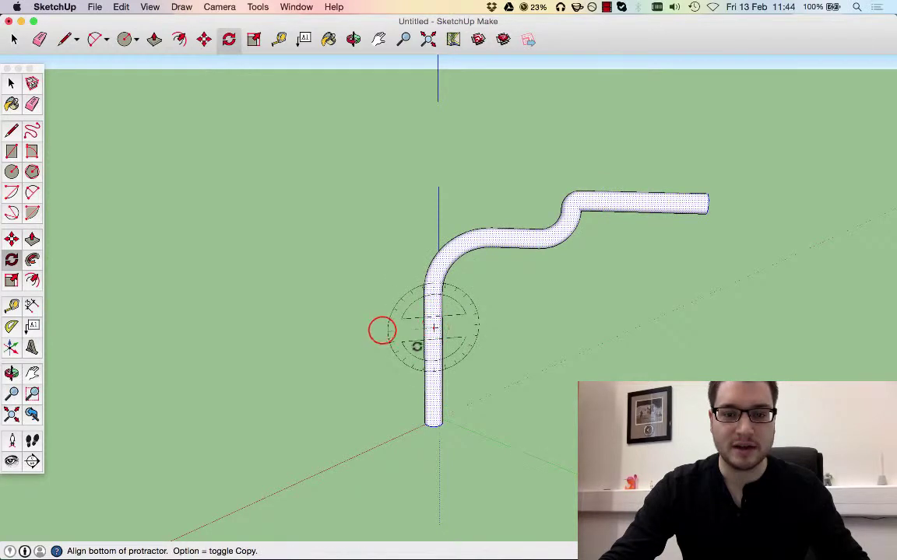
click(382, 330)
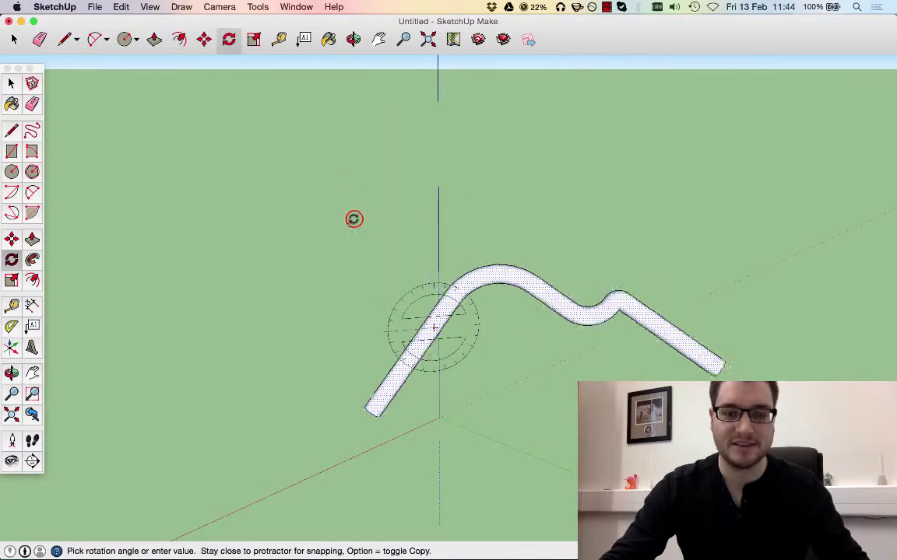
click(354, 219)
Step: Select the whole tilted tube and delete it
key(space)
middle_drag(276, 224, 486, 314)
drag(282, 222, 746, 481)
key(Delete)
Step: Draw a connected edge path from the origin: up, across, upward, then a short top edge
click(11, 130)
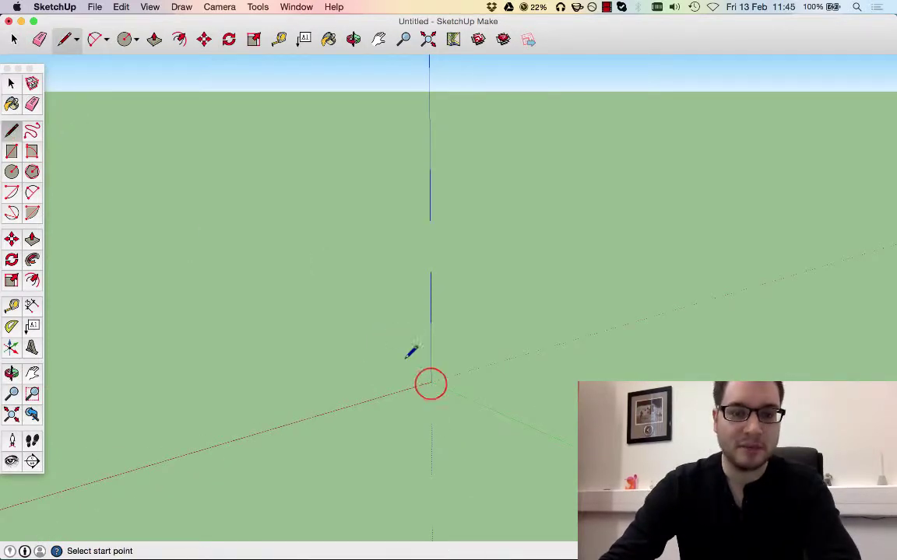
click(431, 383)
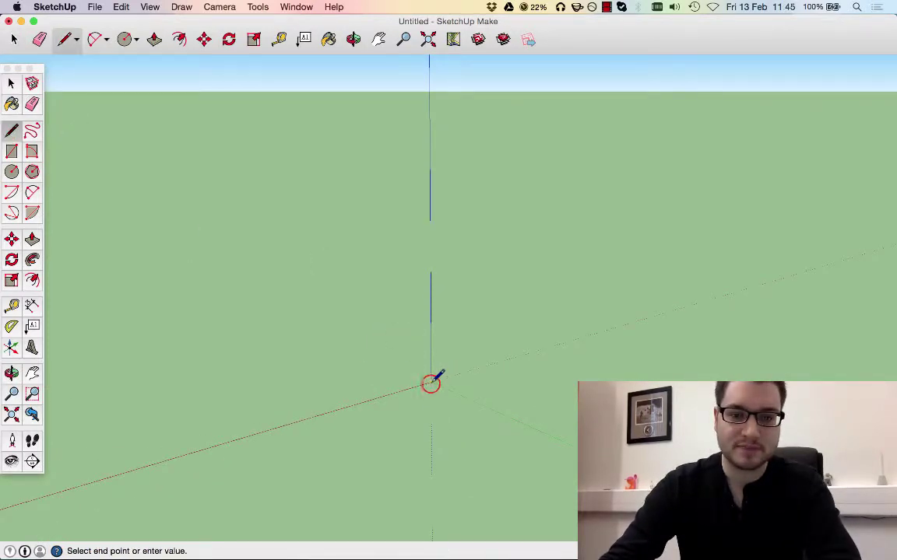
click(430, 224)
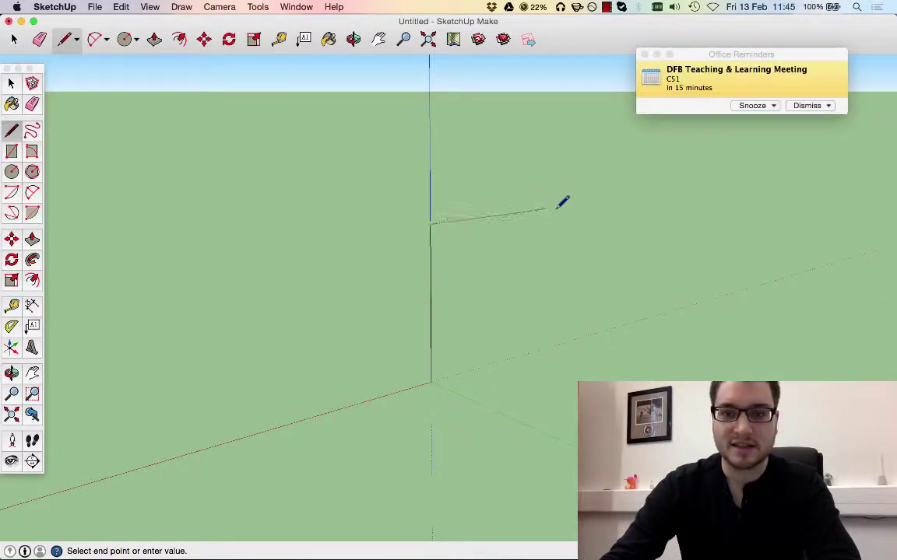
click(536, 246)
click(806, 105)
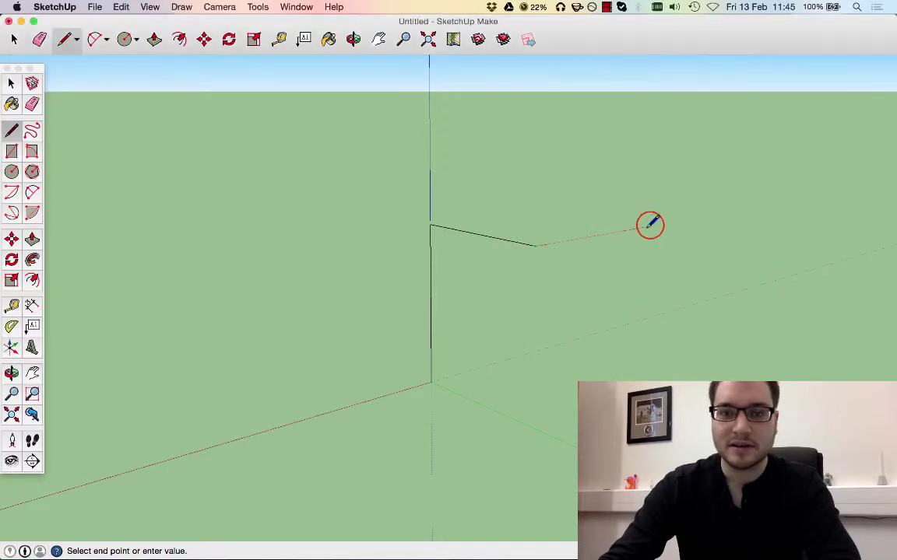
click(651, 225)
click(656, 125)
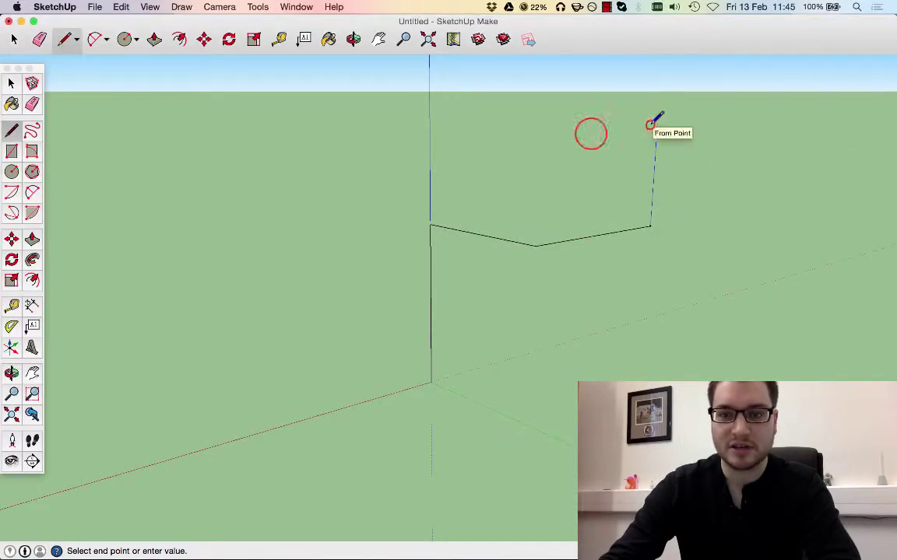
click(590, 128)
key(o)
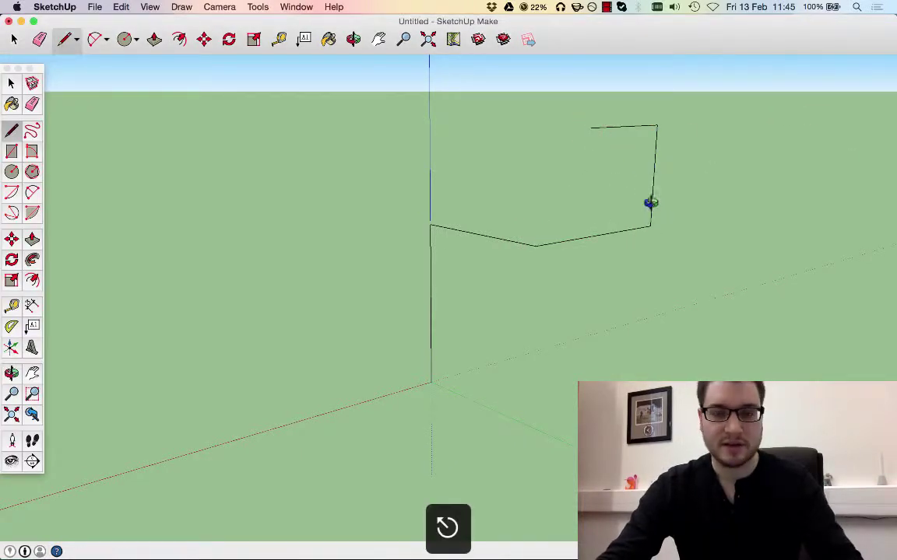
drag(650, 208, 488, 227)
key(l)
scroll(488, 227, up, 3)
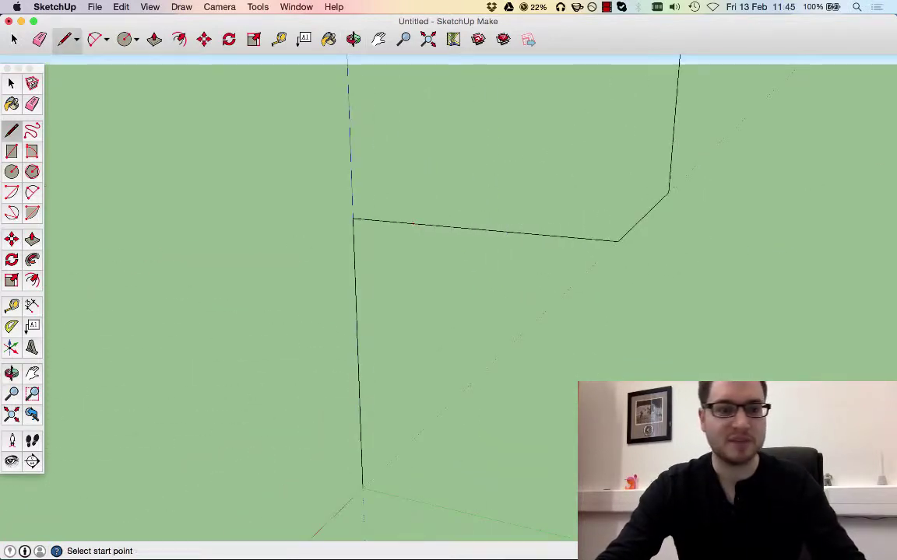
Step: Fillet the path's first two corners with 2-Point Arcs
click(32, 193)
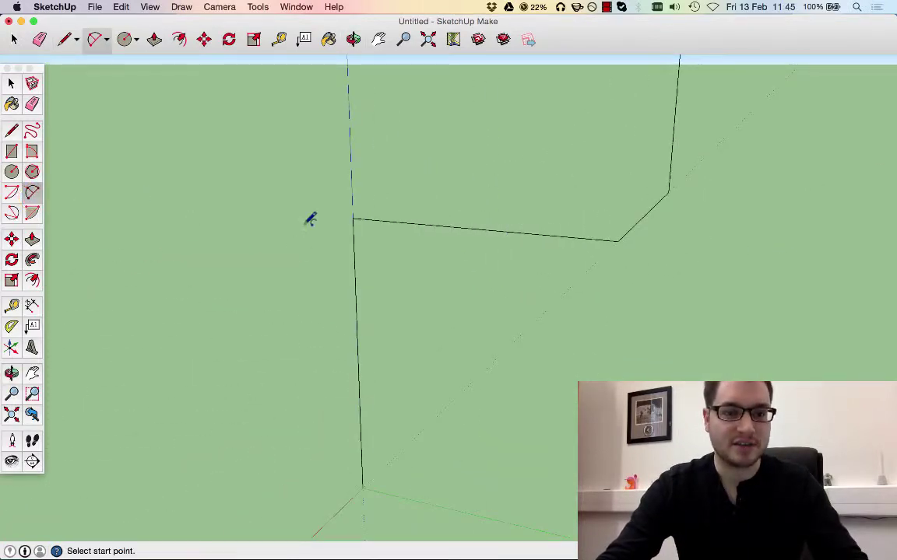
click(355, 273)
click(404, 220)
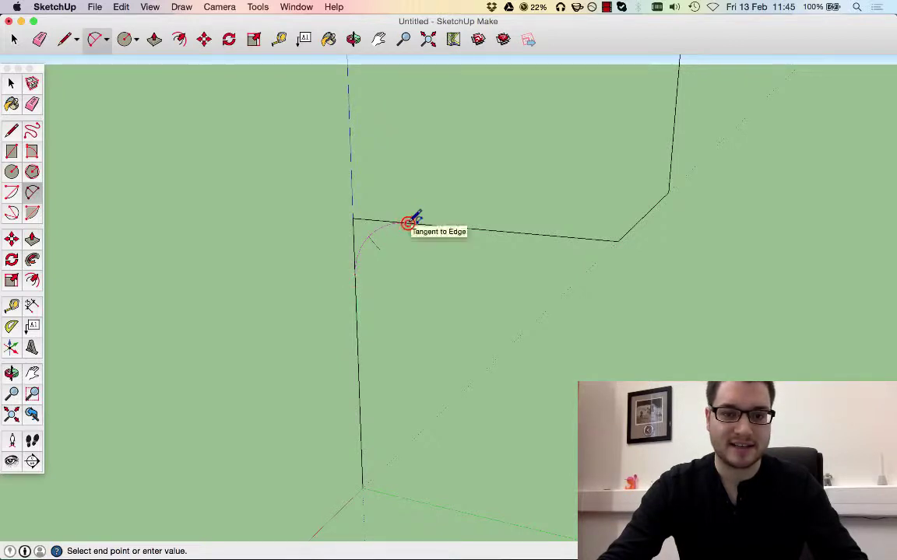
click(586, 238)
click(624, 235)
click(628, 233)
middle_drag(681, 225, 759, 220)
Step: Fillet the upper right and top corners, then orbit around the curved path
click(759, 224)
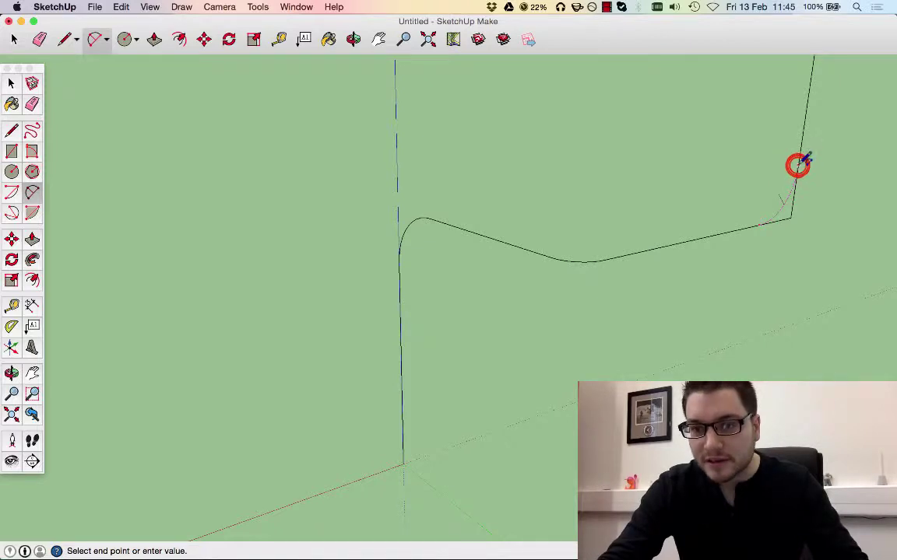
click(797, 168)
scroll(652, 346, down, 3)
scroll(740, 149, up, 2)
click(718, 162)
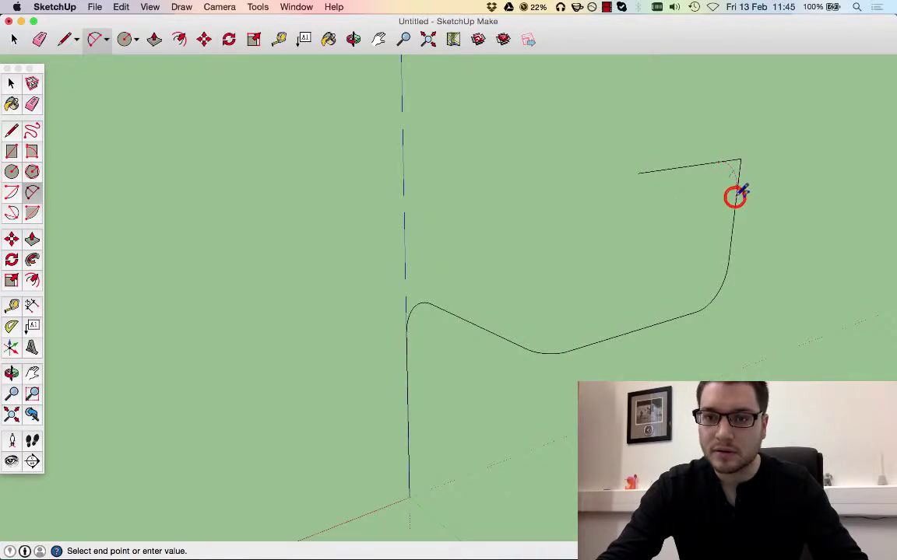
click(735, 197)
scroll(480, 310, down, 2)
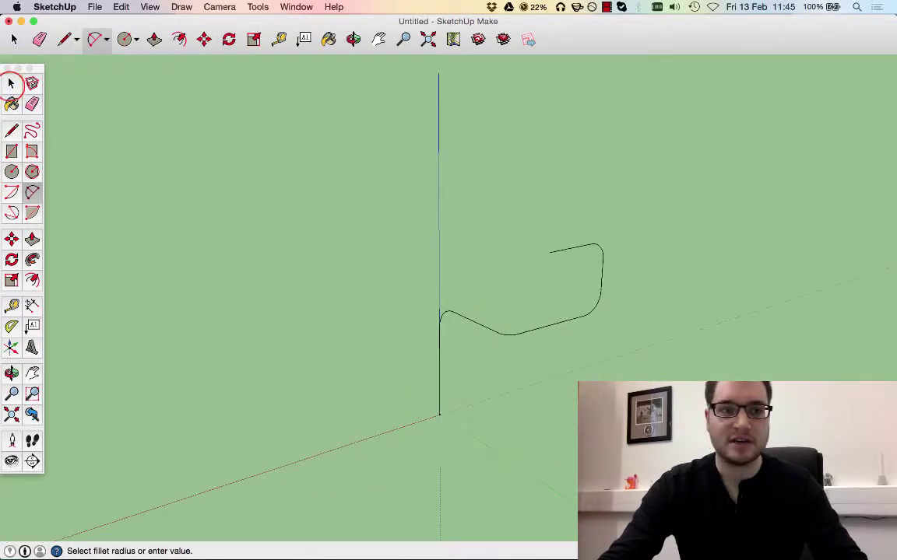
mouse_move(346, 262)
middle_down()
mouse_move(529, 276)
mouse_move(448, 416)
middle_up()
scroll(449, 417, up, 3)
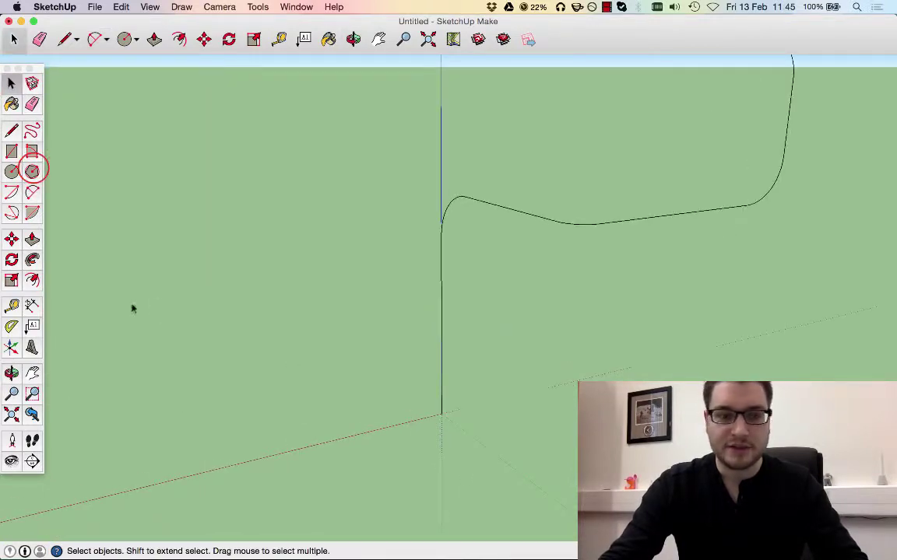
Step: Draw a small hexagon centred at the origin
click(32, 170)
click(441, 416)
click(455, 410)
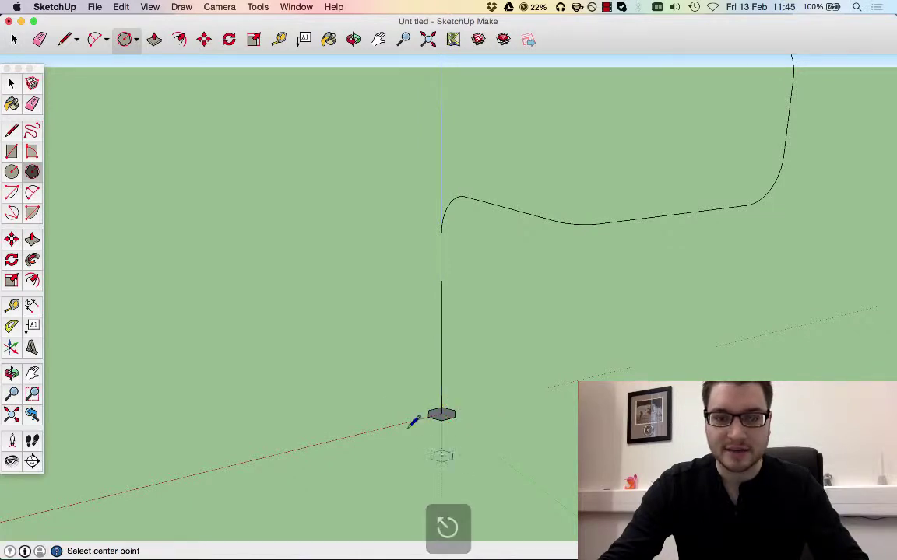
Step: Select the filleted path with the Select tool
click(11, 83)
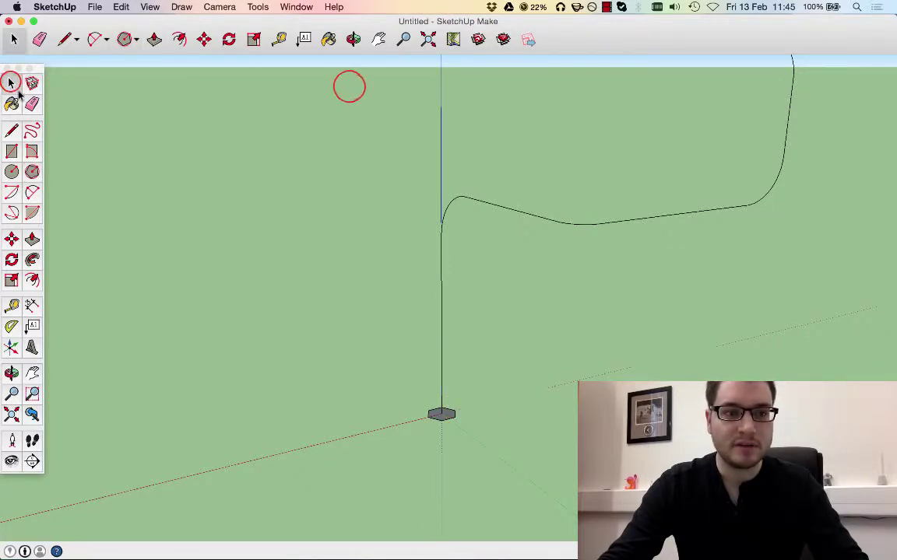
middle_drag(349, 86, 404, 174)
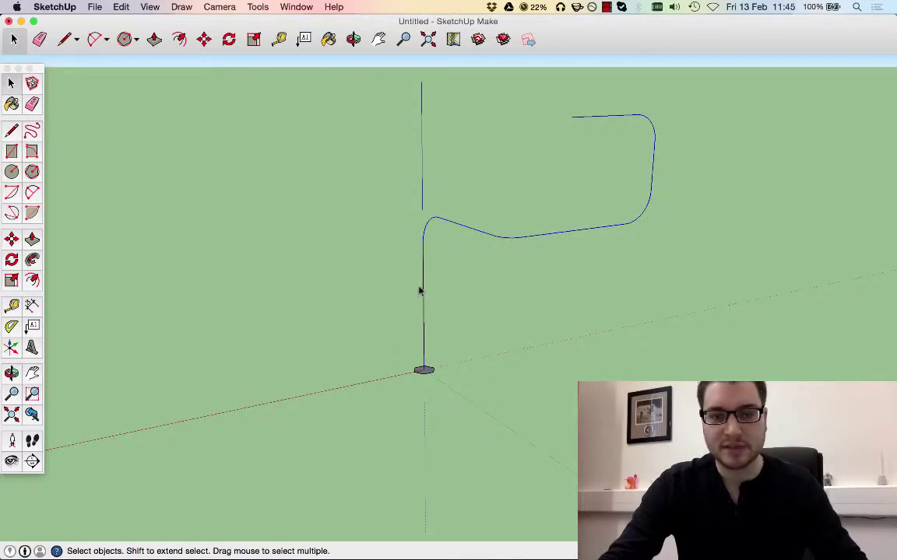
scroll(424, 296, up, 5)
Step: Sweep the hexagon along the selected path with Follow Me and orbit to view the tube
click(34, 258)
click(424, 382)
middle_drag(425, 386, 778, 405)
middle_drag(578, 268, 487, 315)
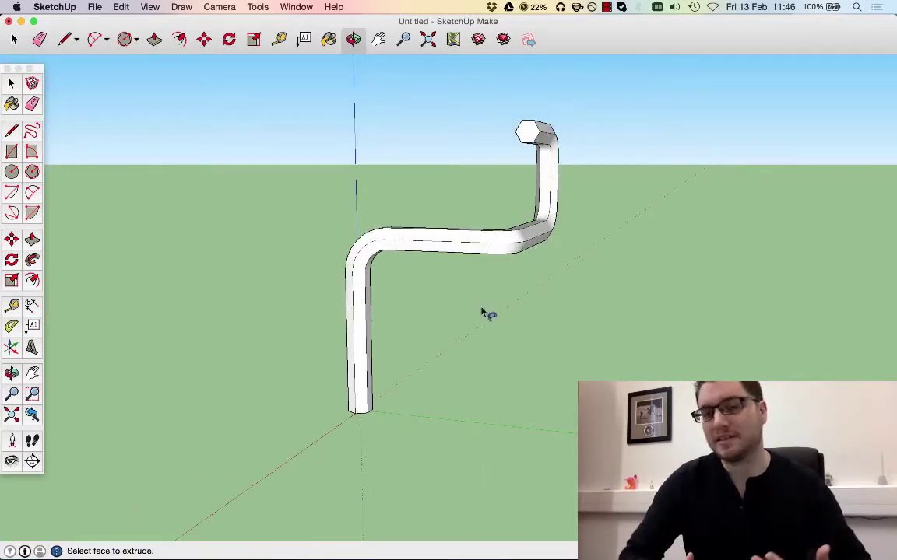